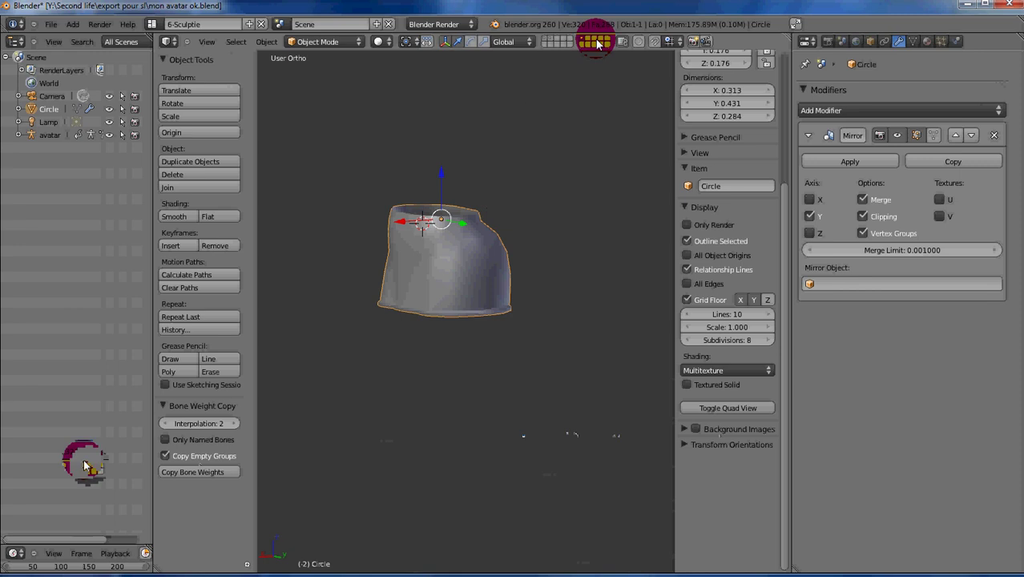
Step: Show the layers holding the avatar body and its armature together with the skirt layer
middle_drag(457, 263, 531, 277)
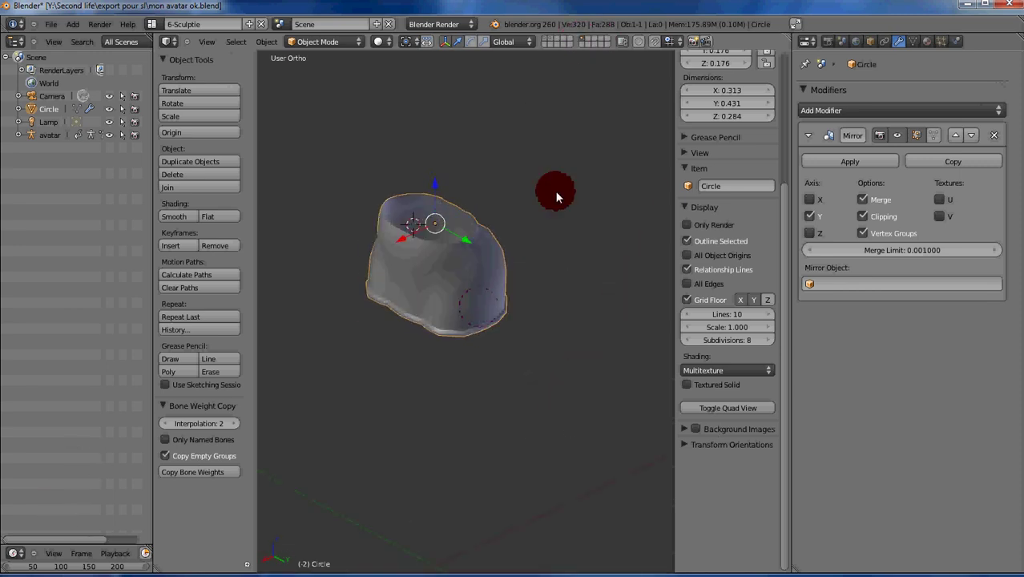
shift+click(551, 42)
middle_drag(413, 244, 545, 81)
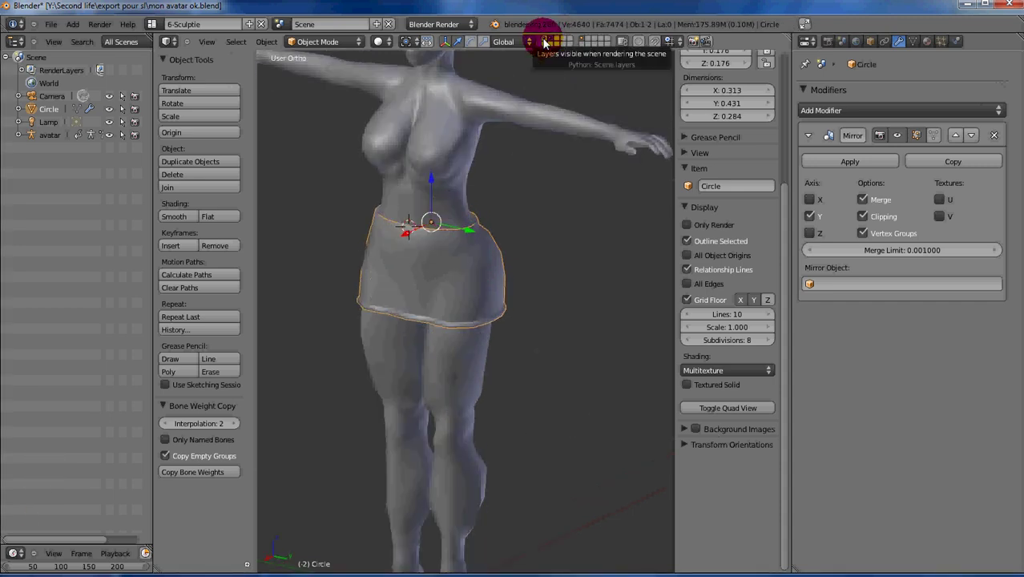
shift+click(544, 43)
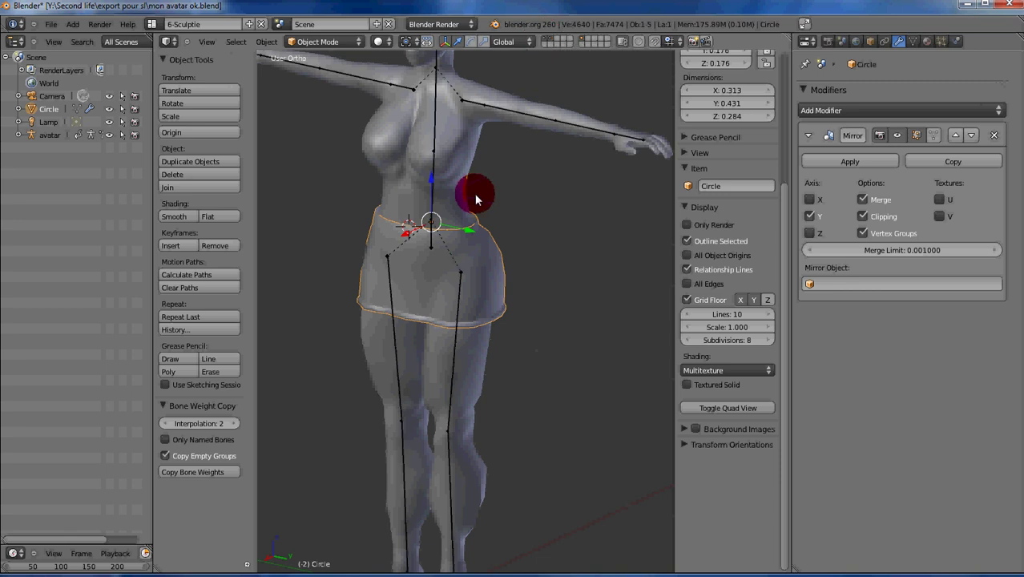
middle_drag(474, 193, 538, 184)
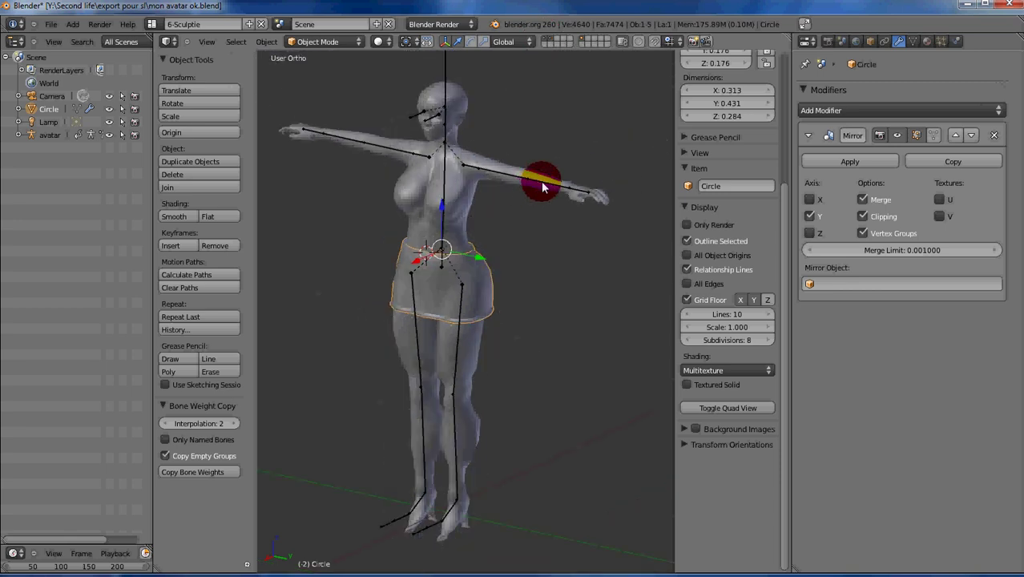
Step: Put the avatar armature in Pose Mode and try rotating the mHipLeft bone sideways and forward, cancelling each rotation
right_click(542, 184)
right_click(542, 184)
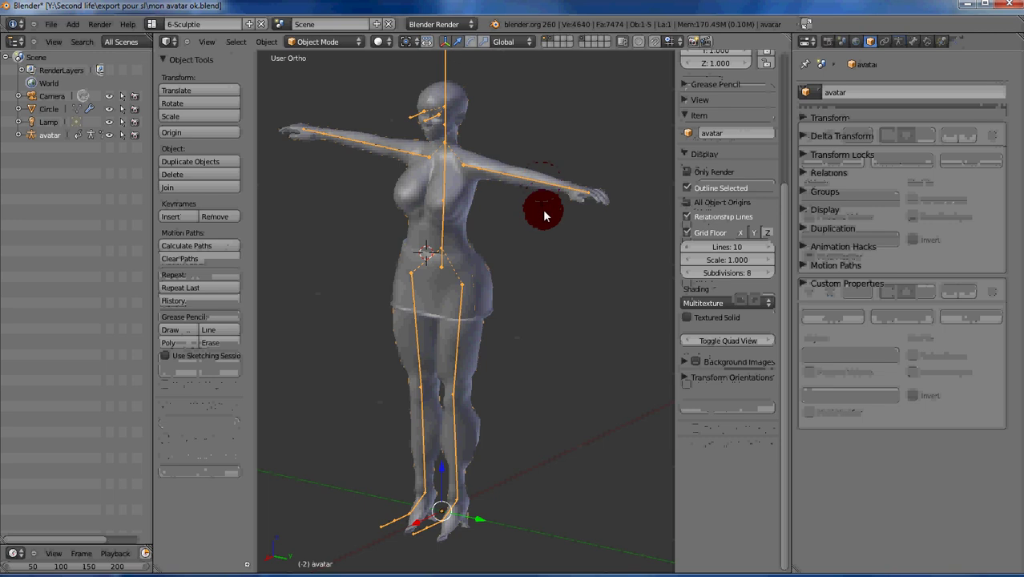
click(359, 44)
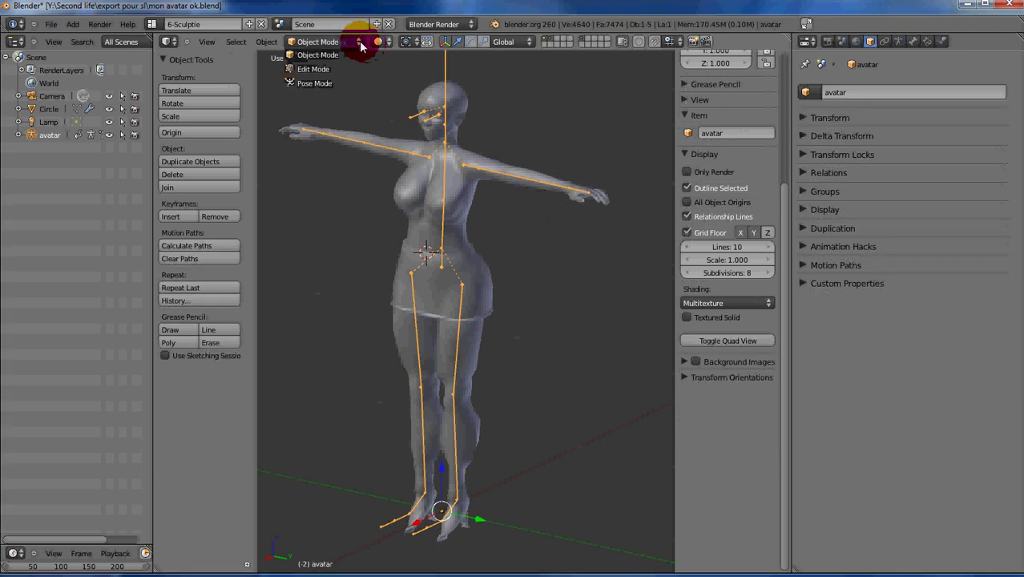
click(318, 84)
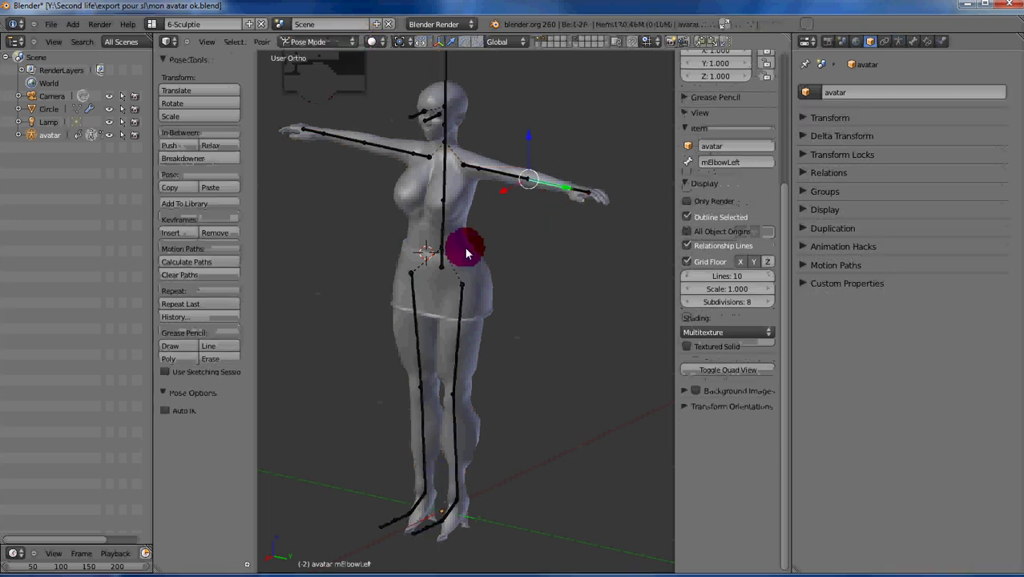
right_click(460, 310)
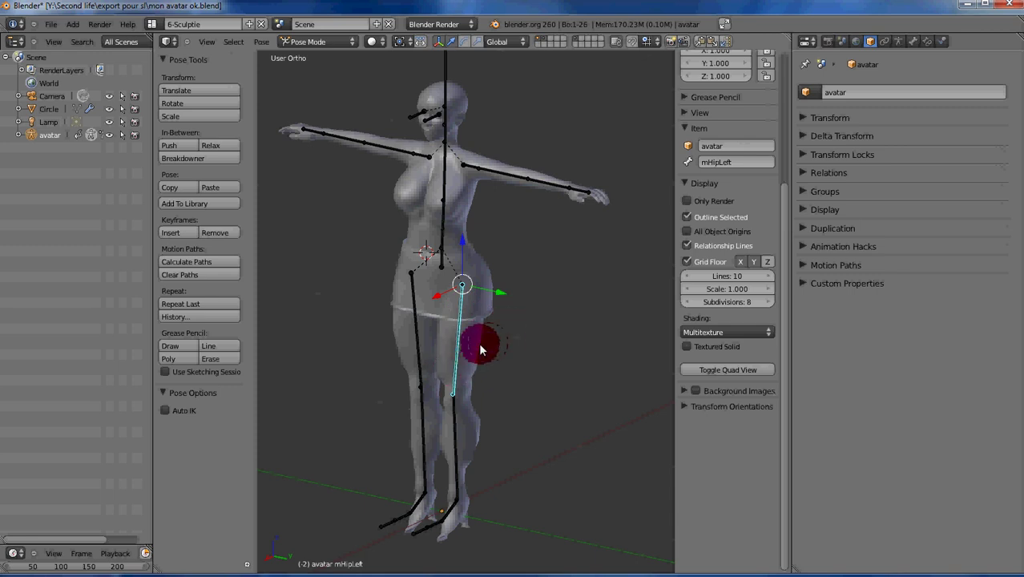
key(r)
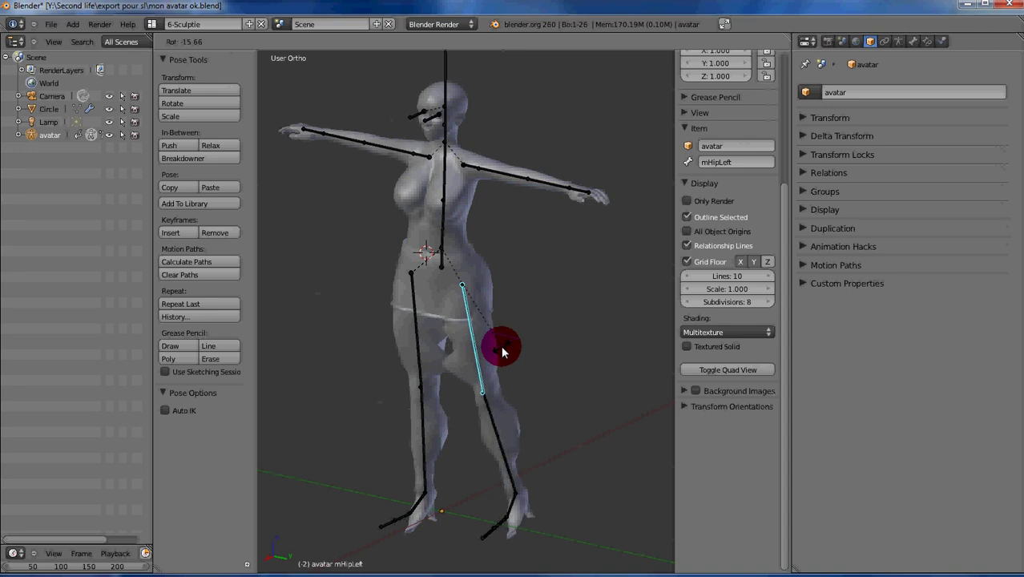
right_click(500, 345)
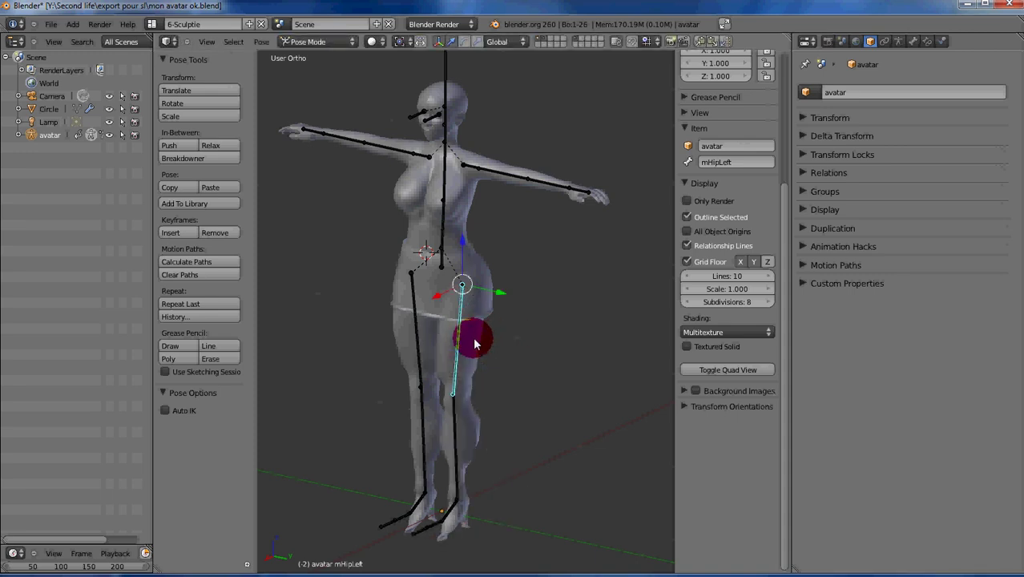
middle_drag(496, 364, 495, 339)
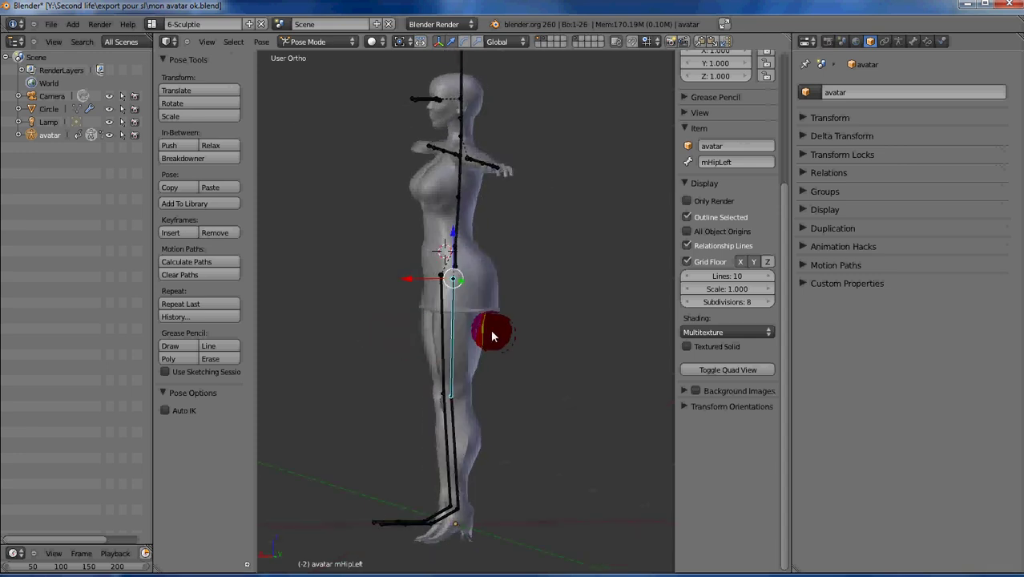
key(r)
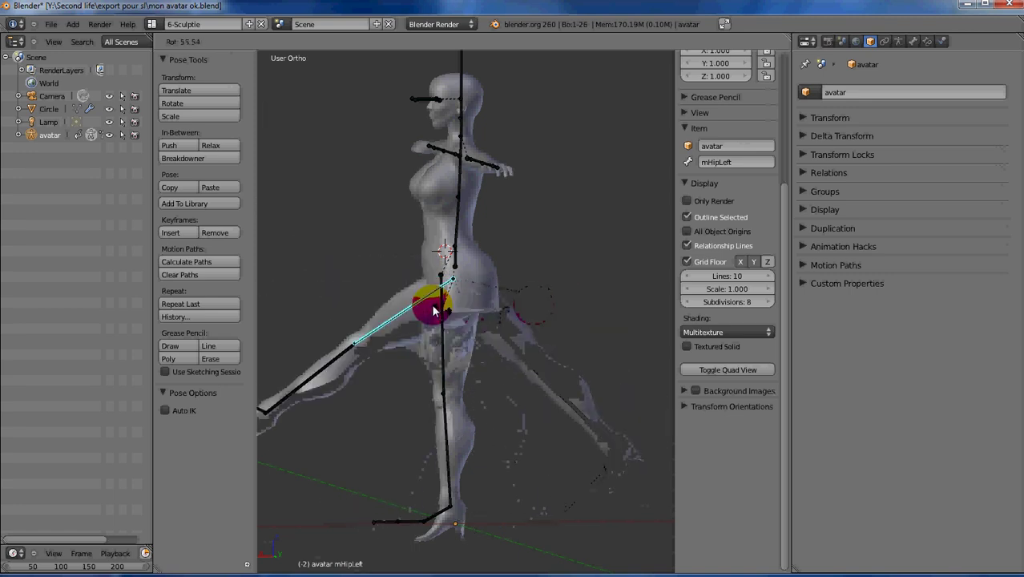
click(491, 327)
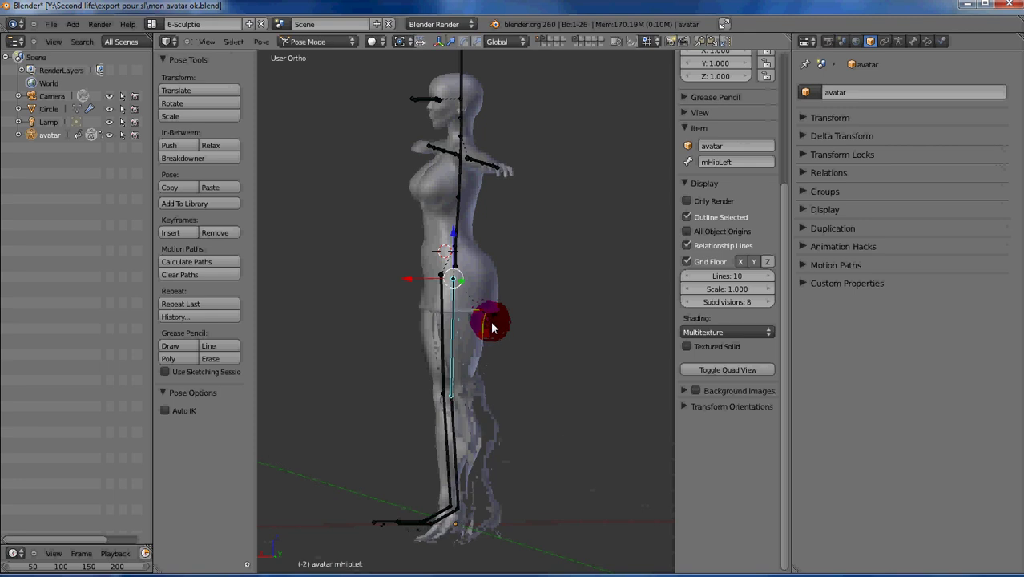
Step: In Object Mode, parent the skirt to the avatar armature with plain Armature Deform
key(ctrl+Tab)
right_click(483, 302)
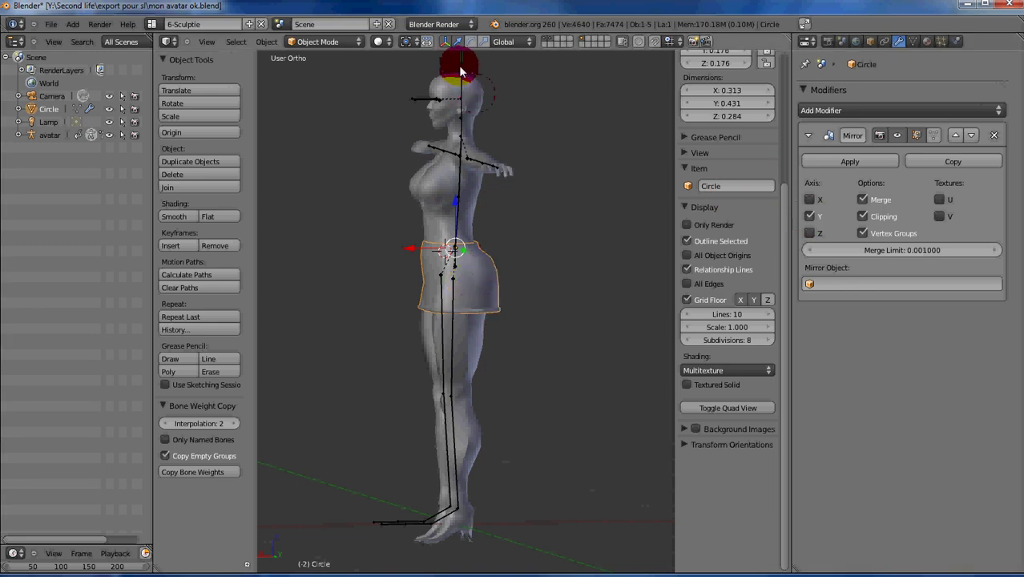
right_click(498, 295)
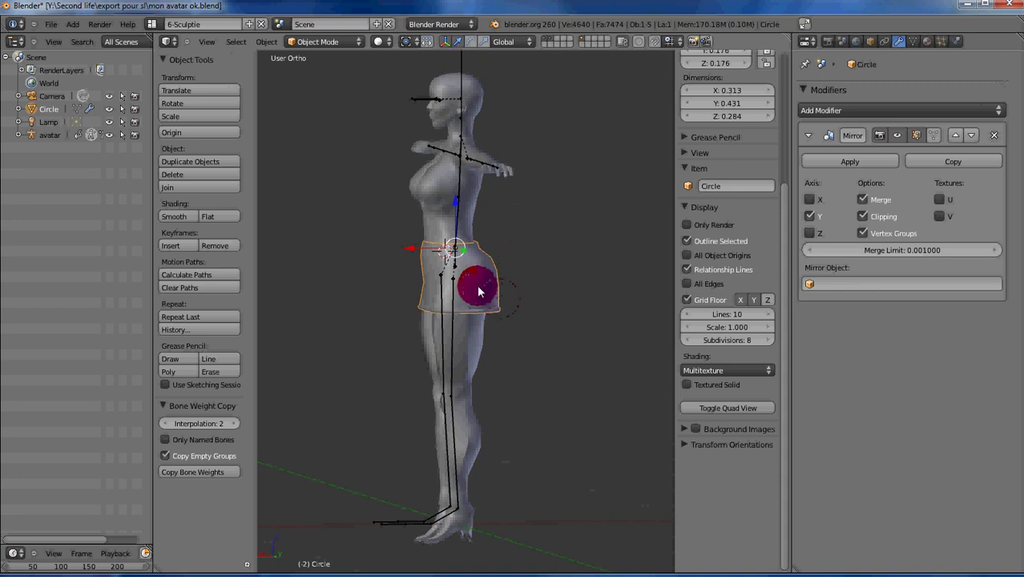
right_click(480, 249)
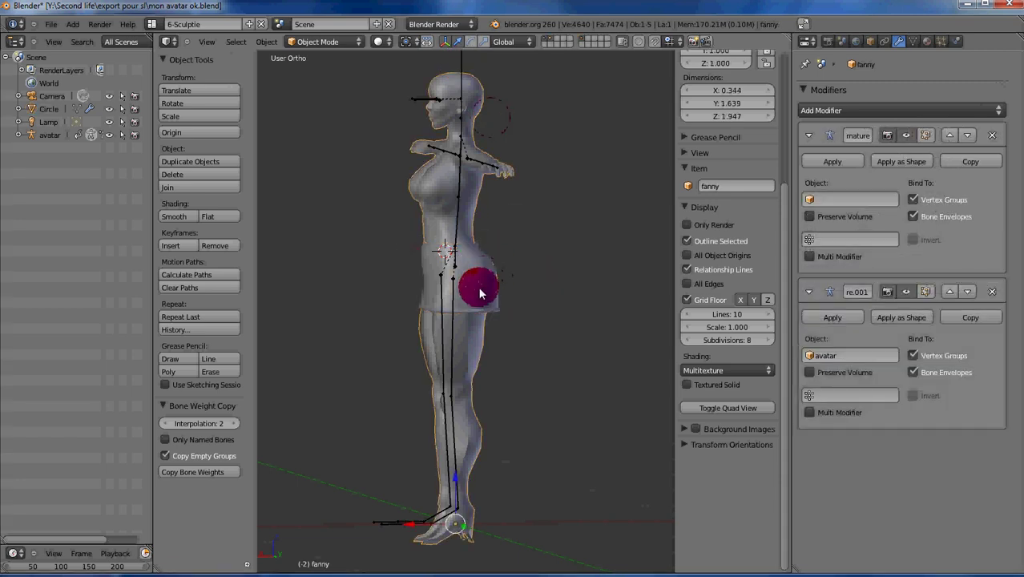
right_click(477, 288)
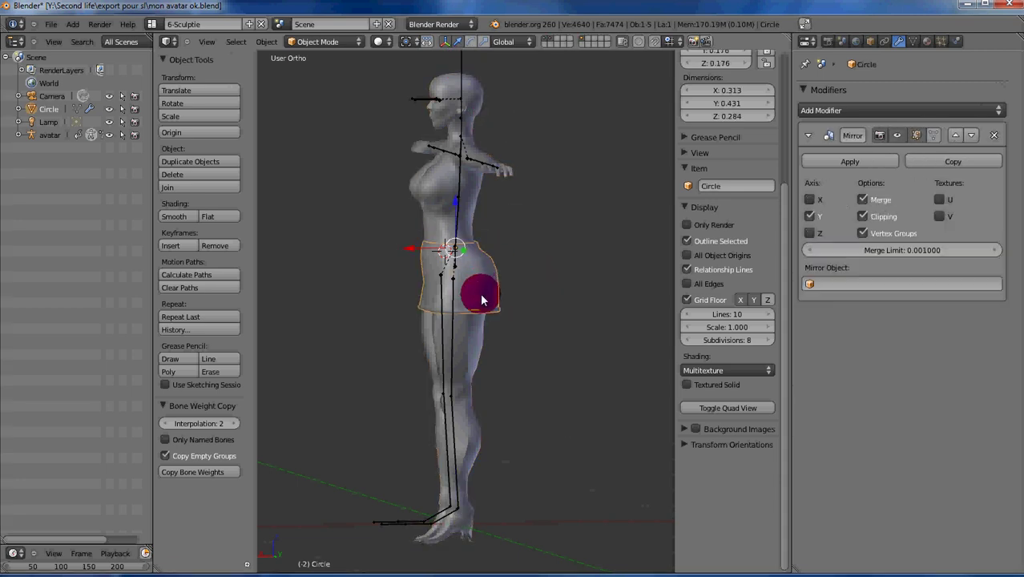
right_click(463, 66)
key(ctrl+Tab)
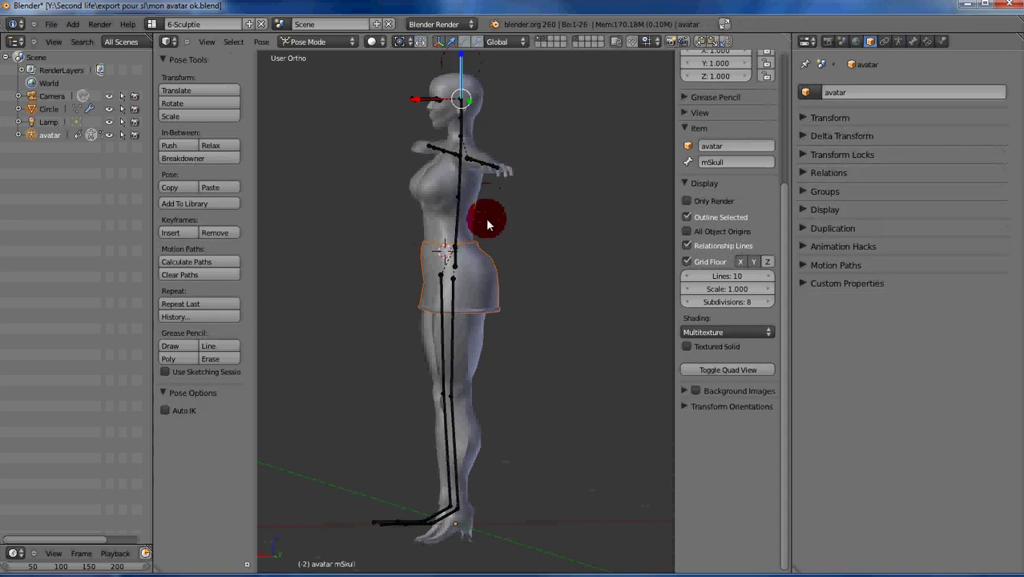
click(353, 44)
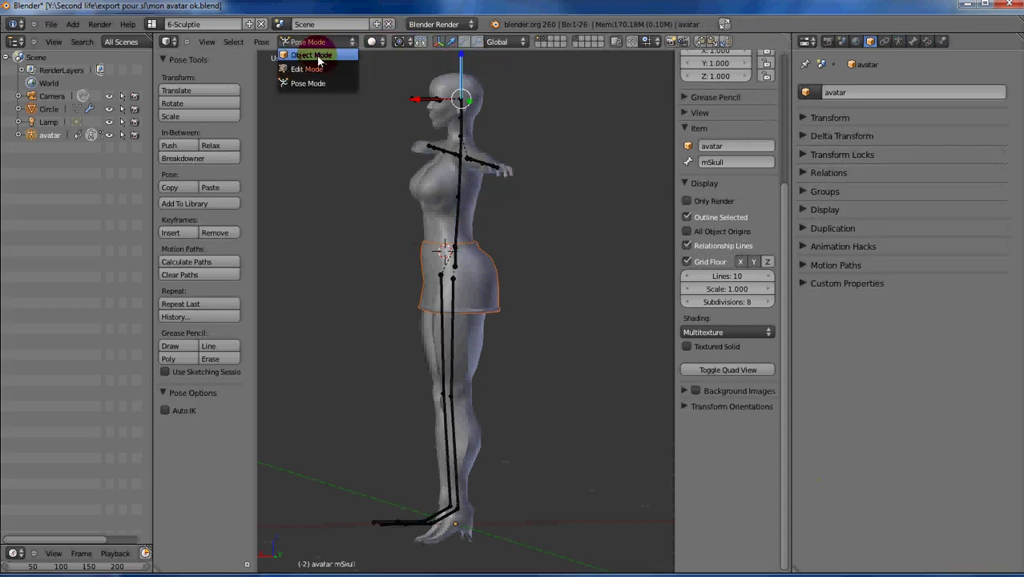
click(313, 50)
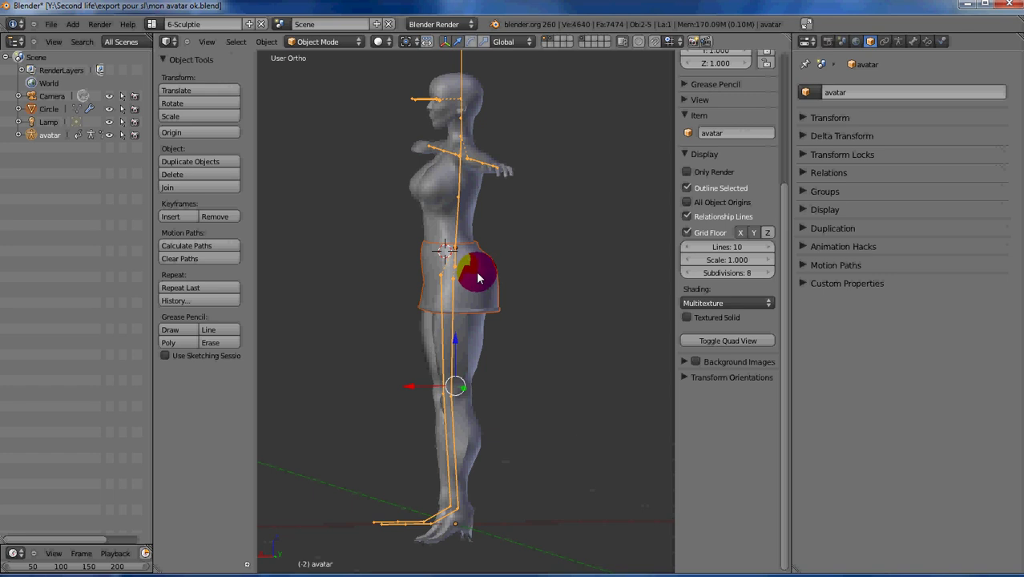
key(ctrl+p)
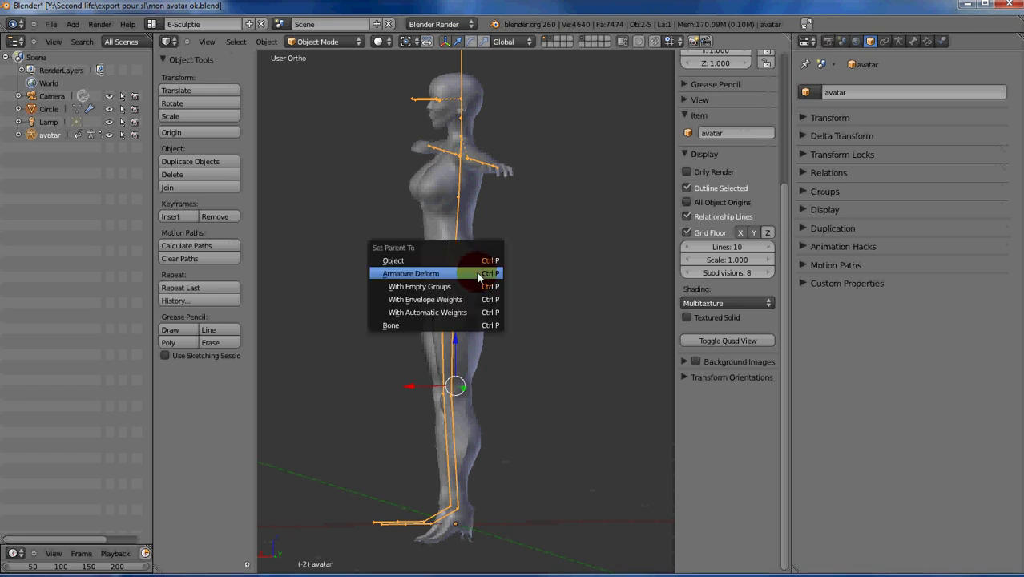
click(427, 277)
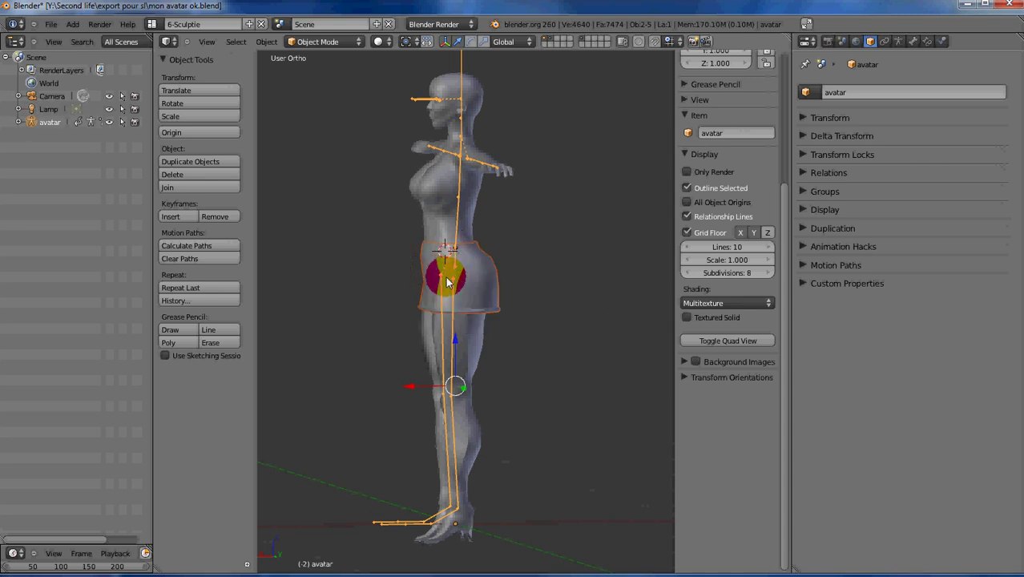
Step: Select only the armature, return it to Pose Mode and rotate the mHipLeft bone forward about 36°
middle_drag(447, 280, 527, 164)
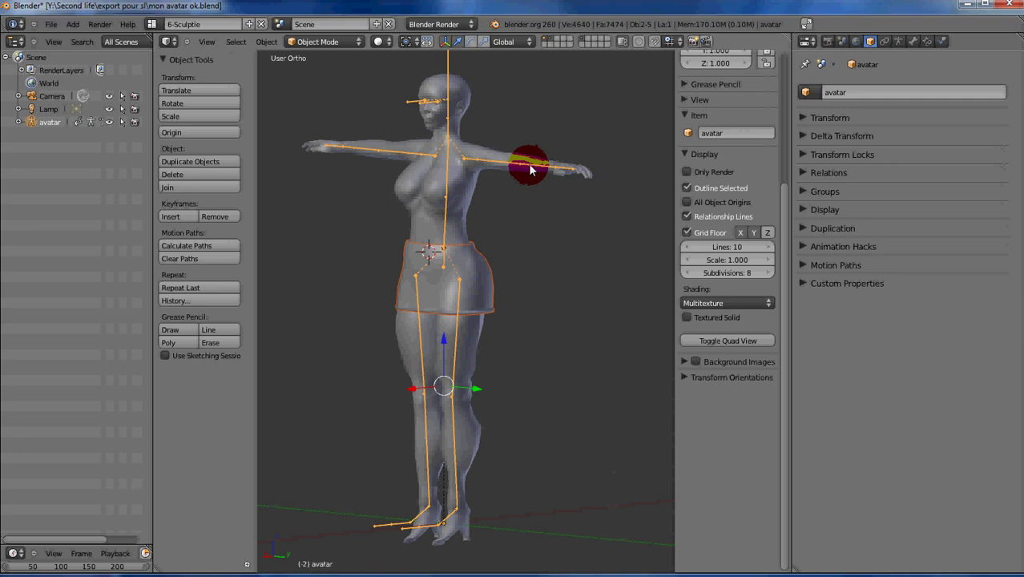
right_click(528, 165)
right_click(528, 165)
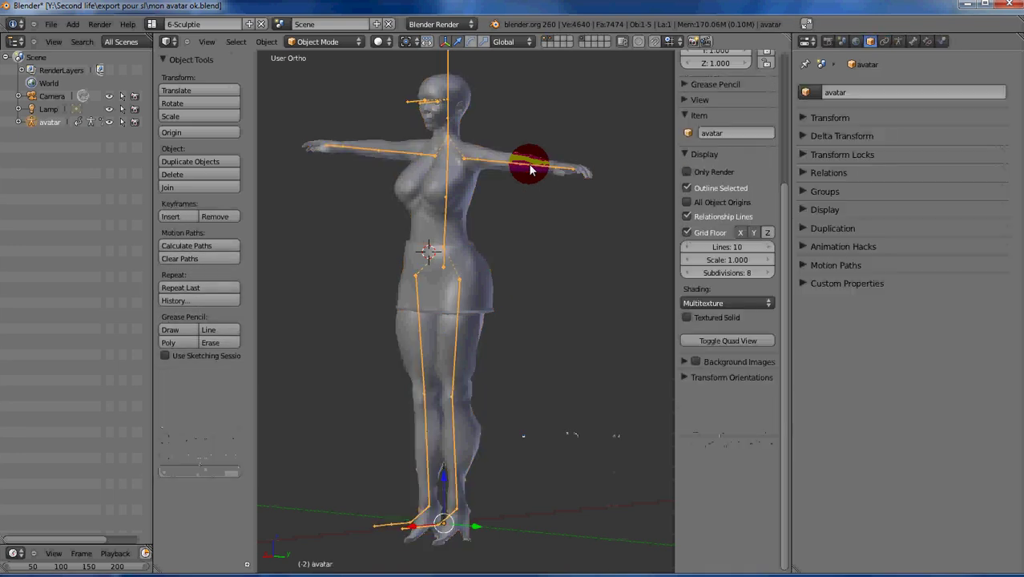
click(353, 41)
click(313, 83)
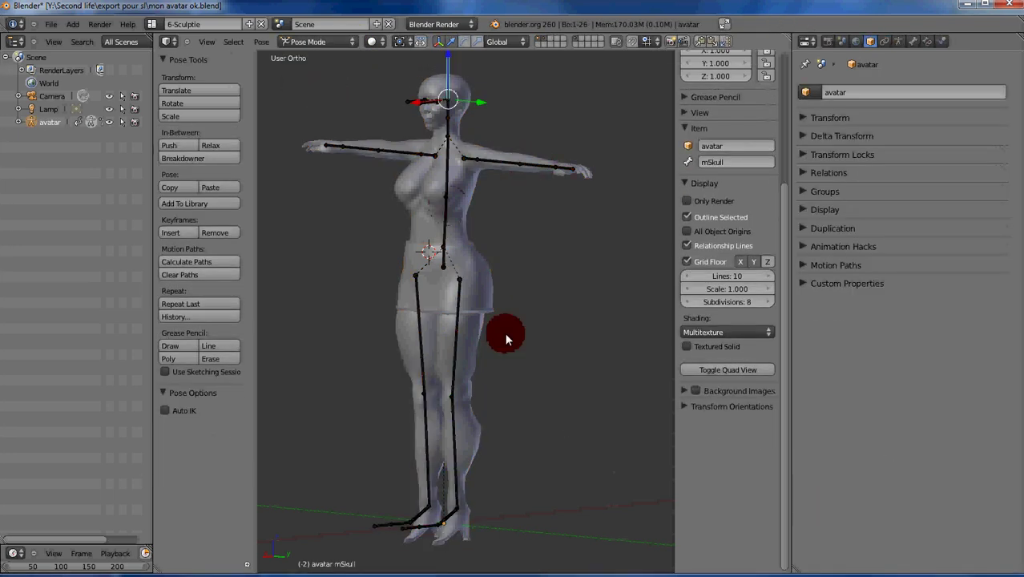
right_click(454, 344)
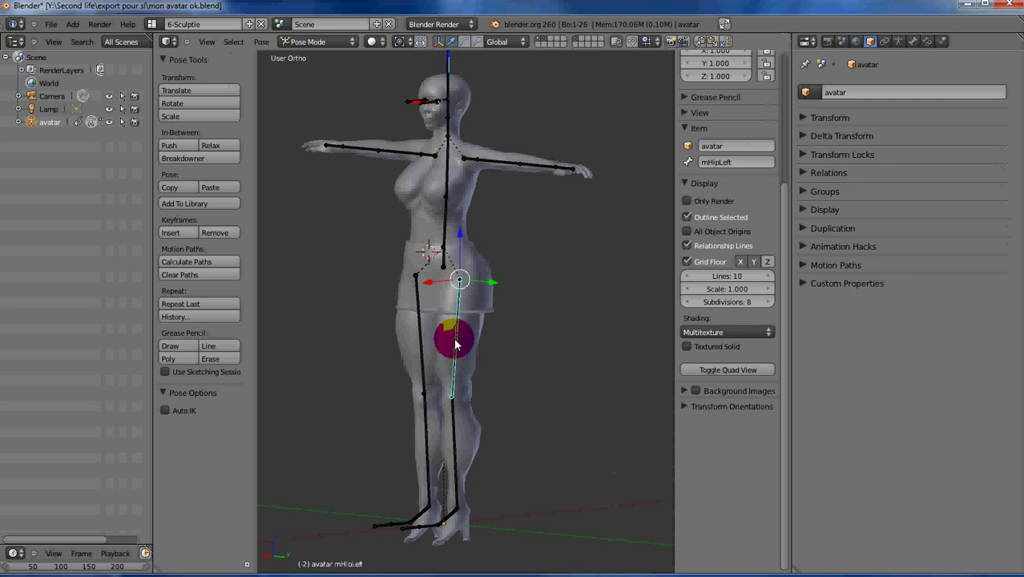
mouse_move(486, 343)
middle_down()
mouse_move(439, 354)
mouse_move(491, 352)
middle_up()
key(r)
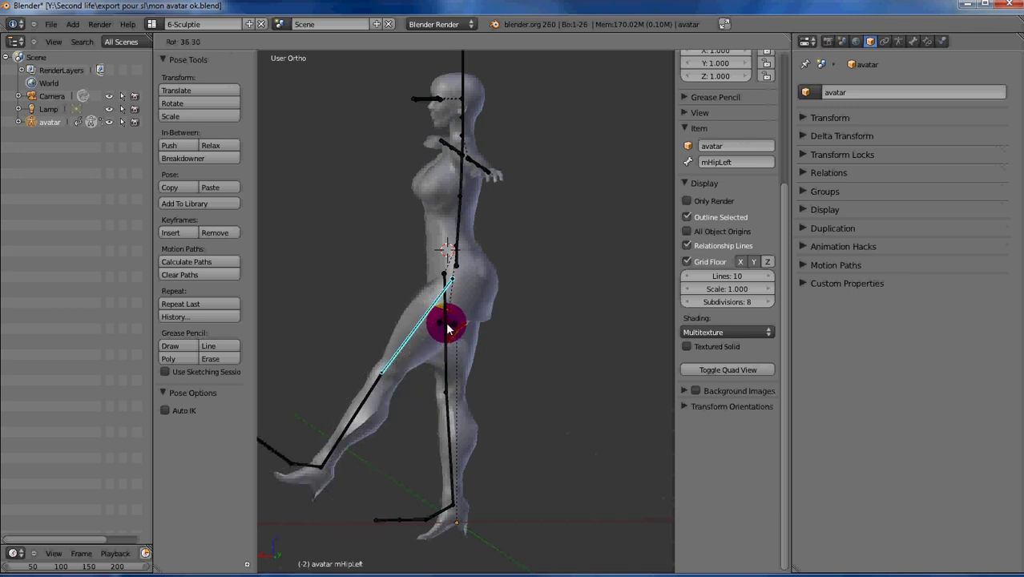
click(445, 319)
Step: Examine from several angles how the skirt follows the raised left thigh and the buttock
middle_drag(438, 304, 499, 297)
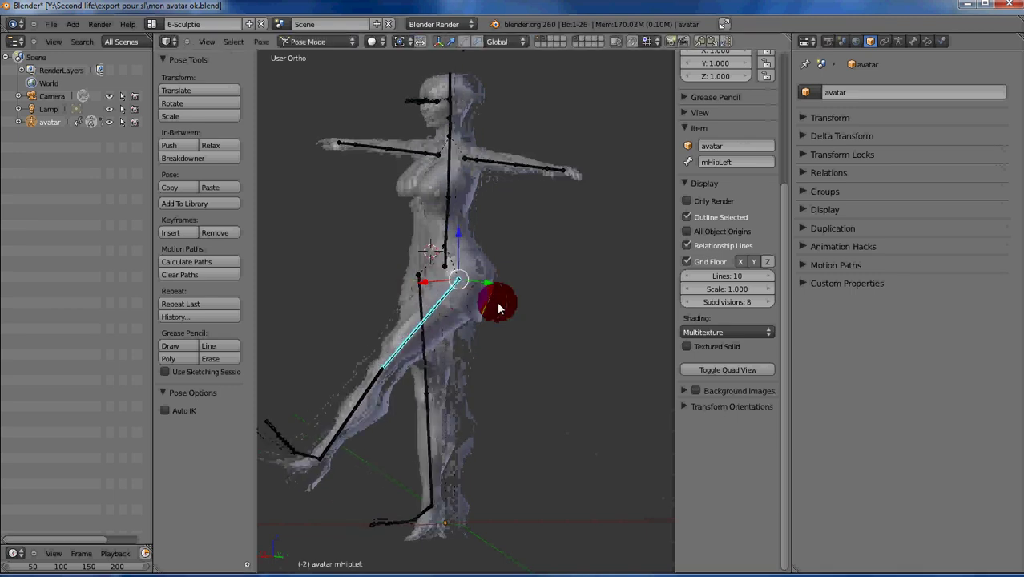
scroll(458, 279, up, 6)
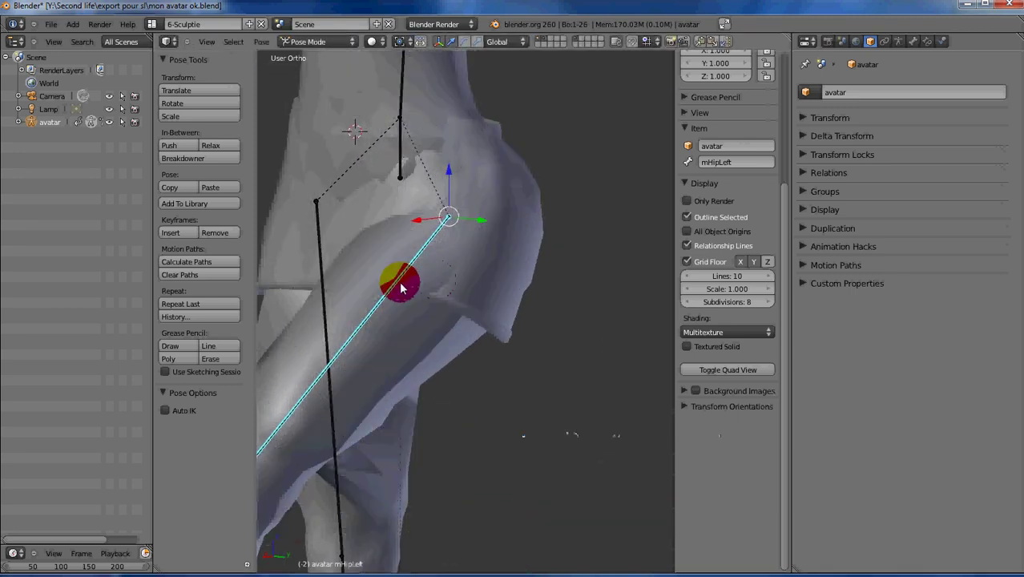
middle_drag(402, 288, 464, 252)
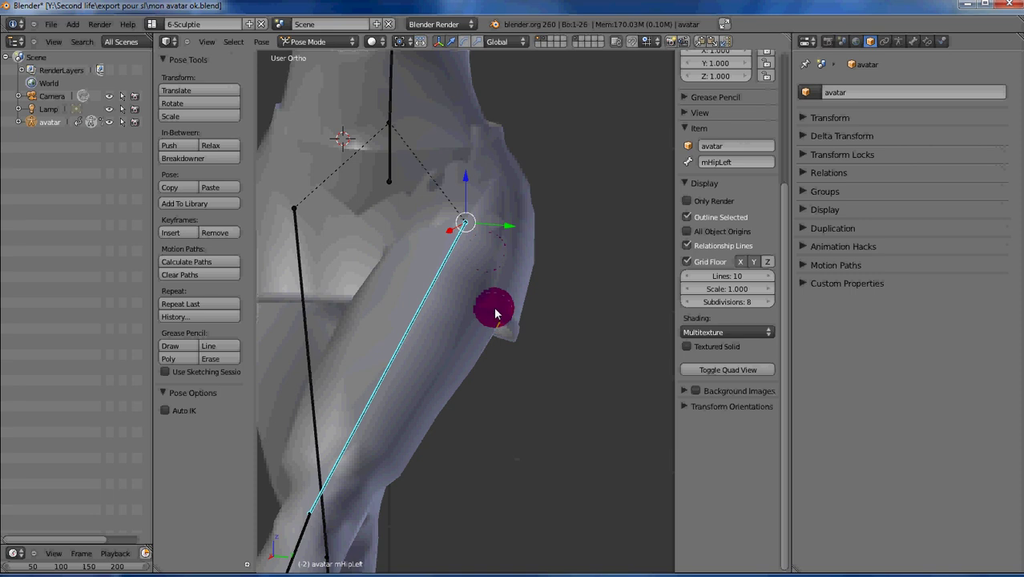
mouse_move(494, 313)
middle_down()
mouse_move(419, 270)
mouse_move(455, 247)
mouse_move(473, 293)
mouse_move(512, 297)
mouse_move(500, 310)
middle_up()
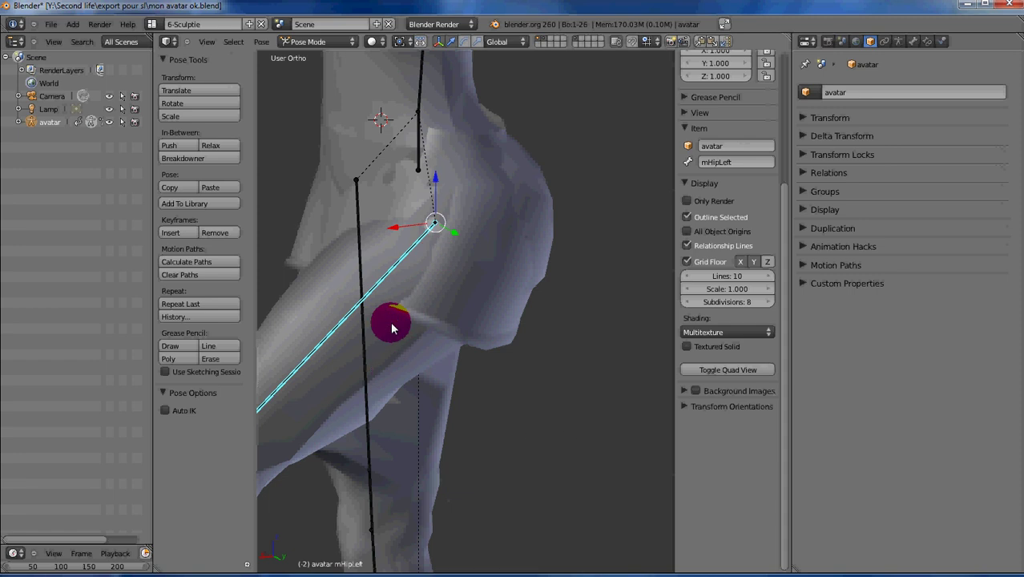
scroll(392, 327, down, 3)
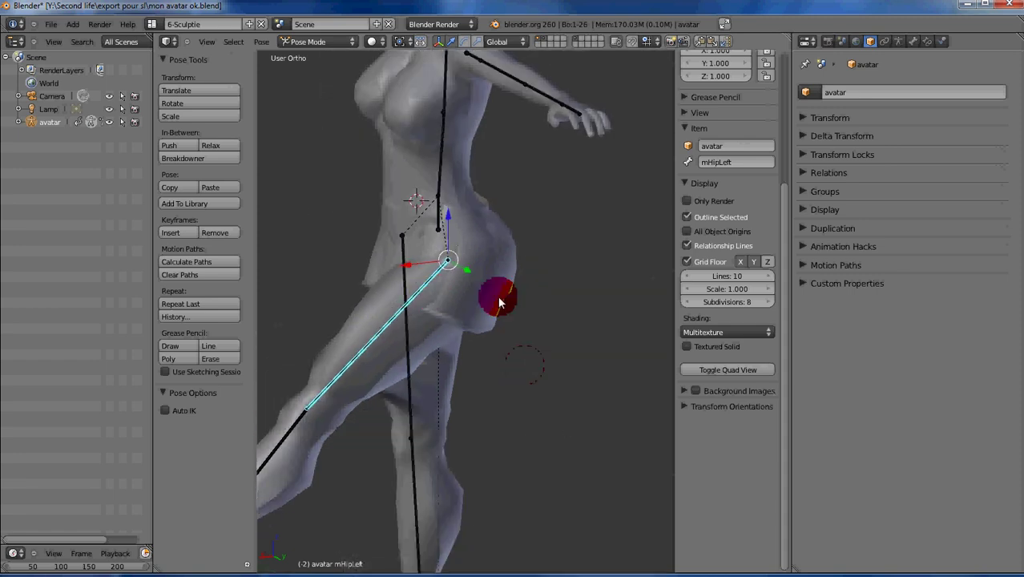
scroll(505, 302, down, 2)
middle_drag(510, 308, 575, 385)
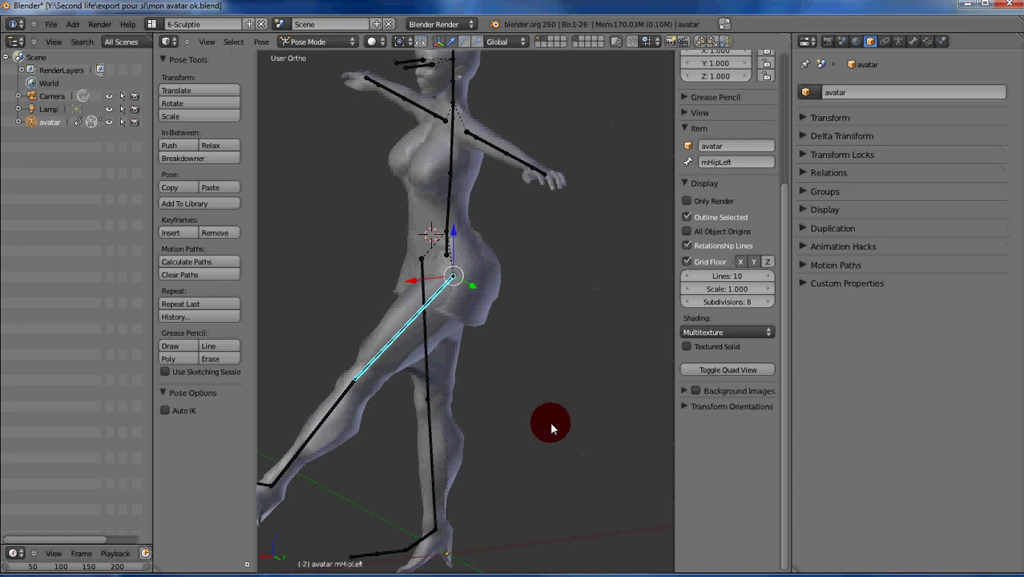
Step: Clear the user transforms of the mHipLeft bone
key(space)
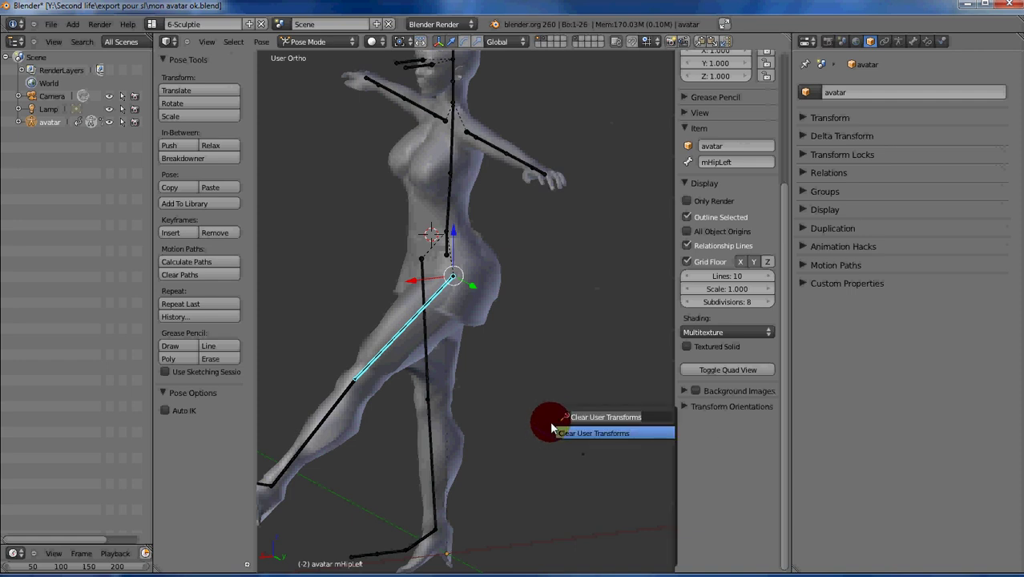
click(614, 432)
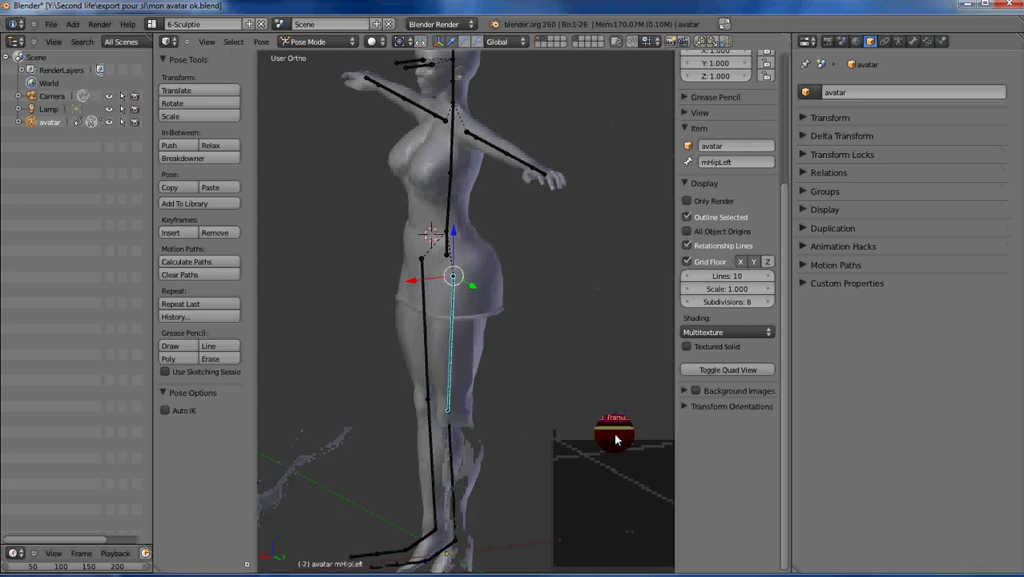
Step: Select the skirt plus the avatar body mesh as active object, and copy the body's bone weights to the skirt
middle_drag(514, 318, 583, 298)
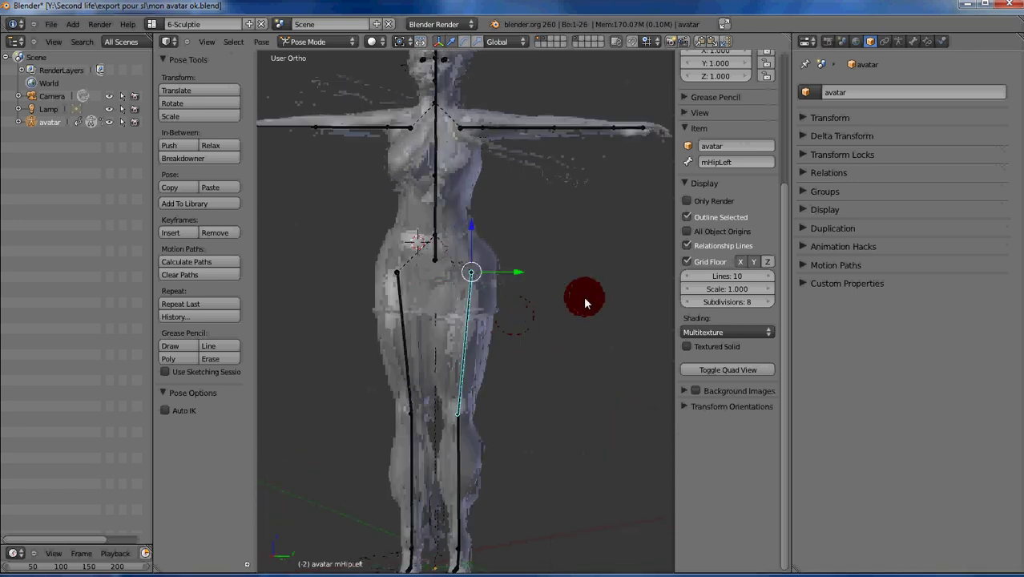
key(KP_3)
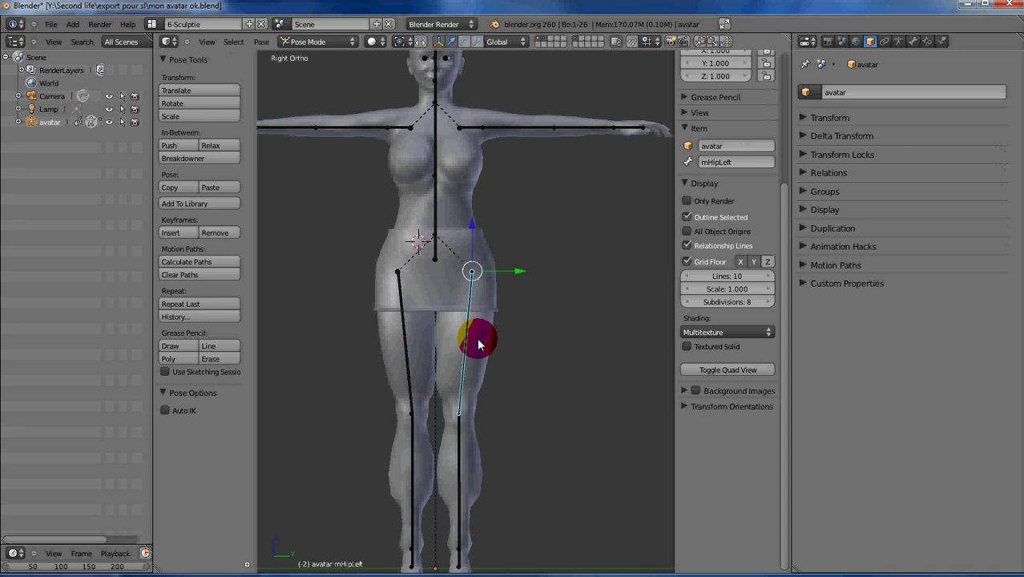
right_click(442, 288)
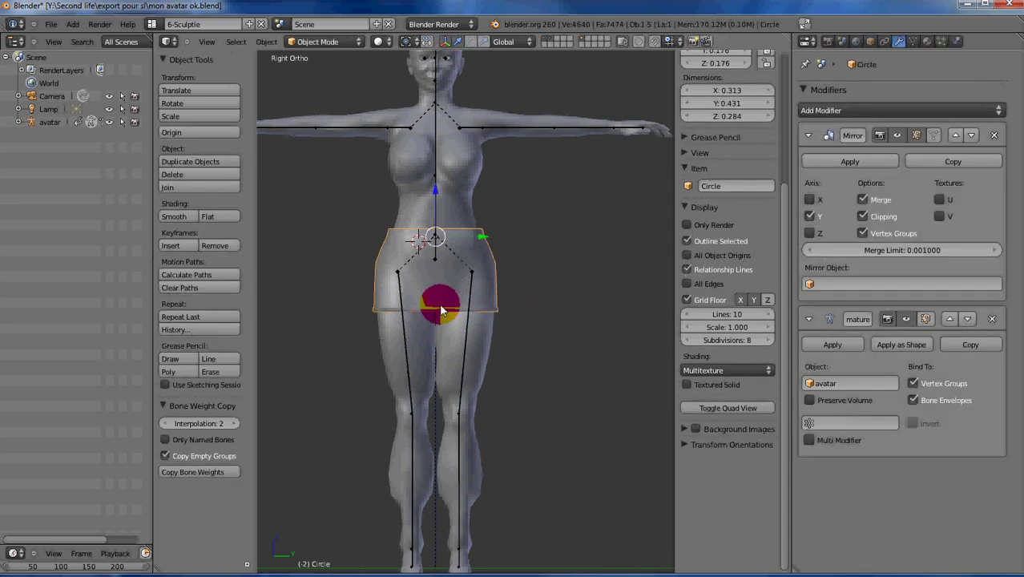
right_click(481, 352)
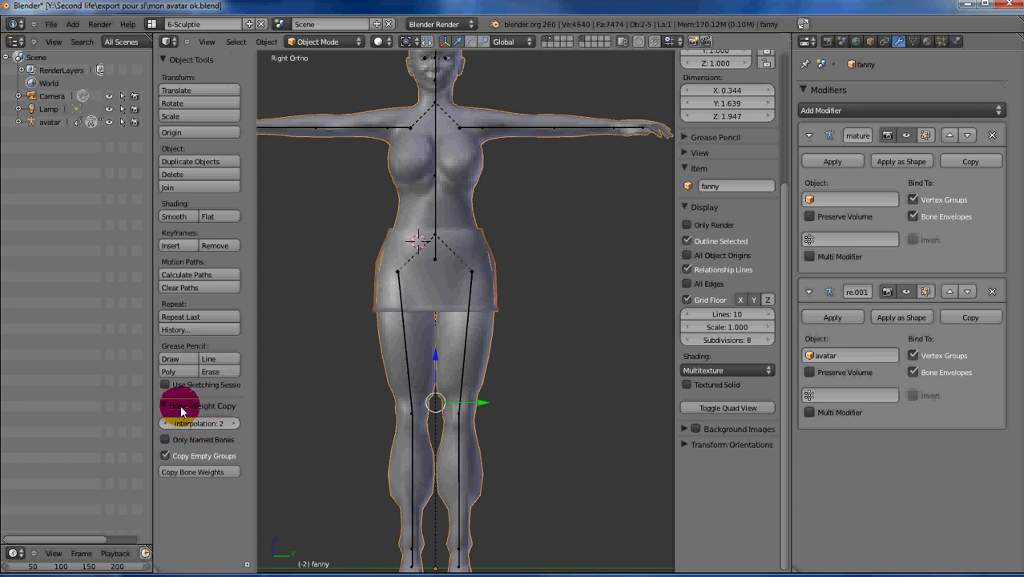
click(191, 474)
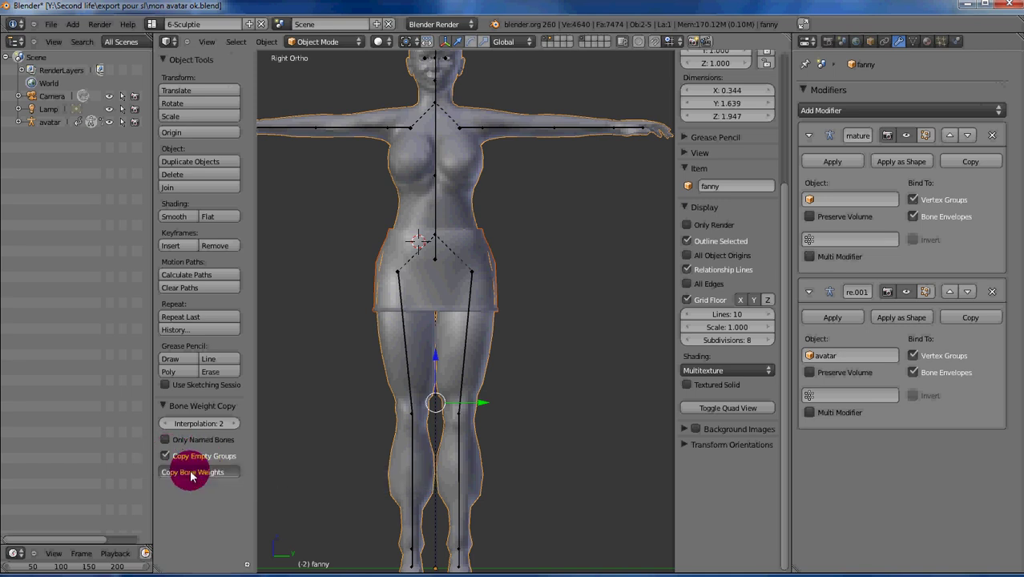